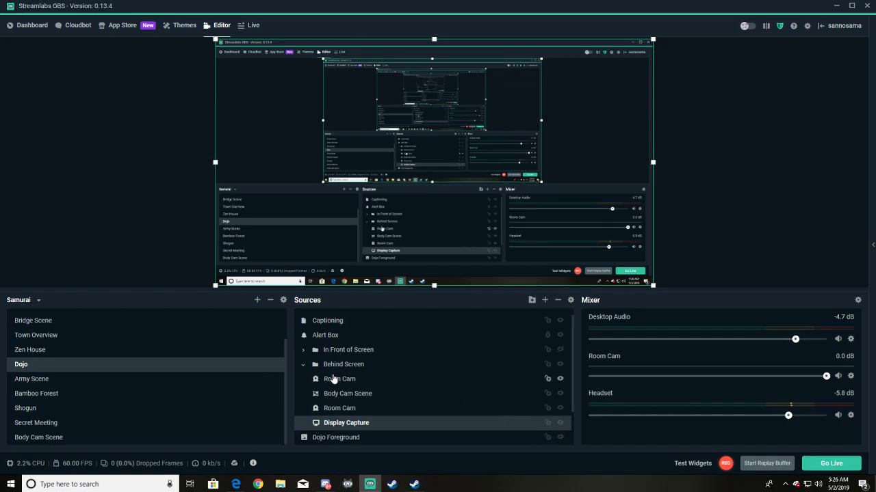
left_click(342, 410)
right_click(342, 409)
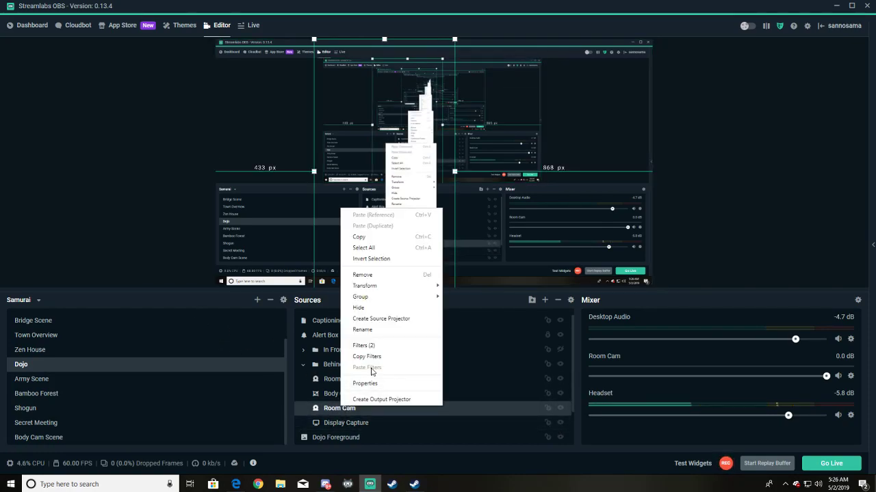
left_click(352, 346)
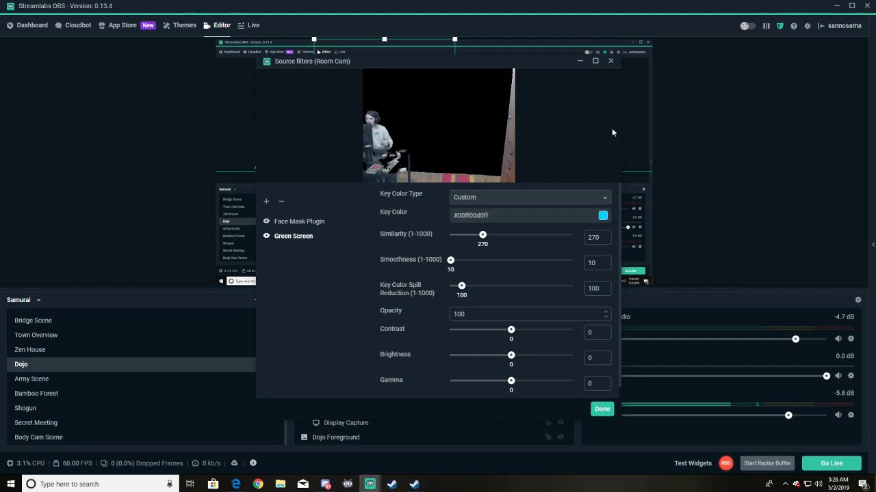
left_click(611, 61)
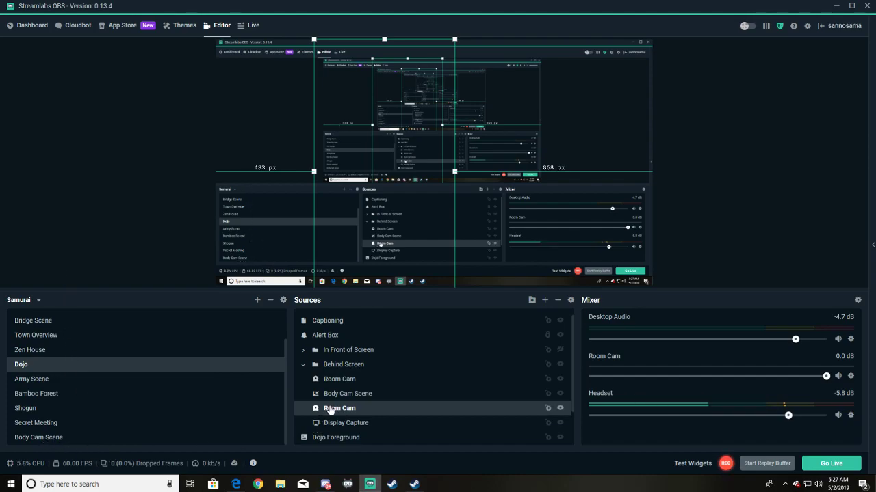
right_click(358, 409)
left_click(390, 347)
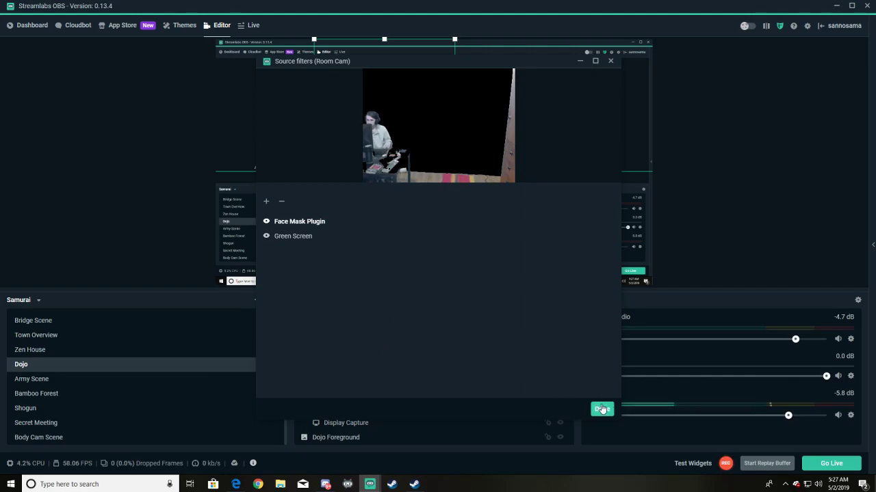
left_click(600, 409)
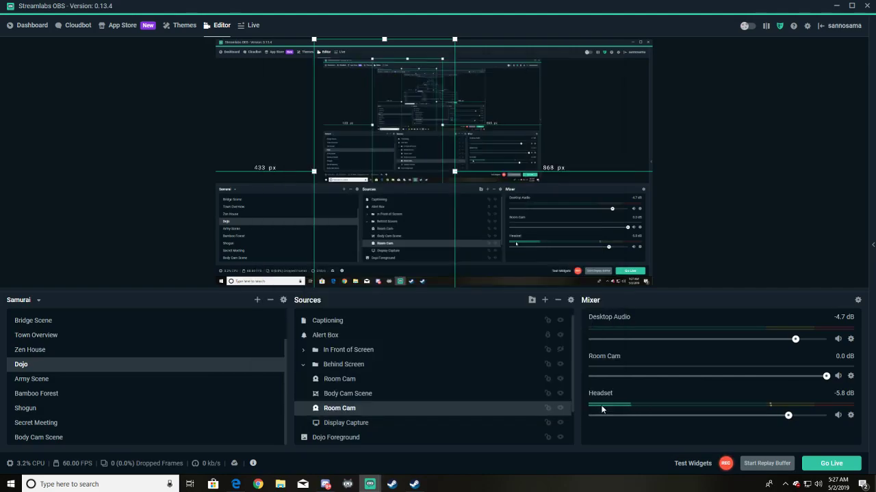
left_click(258, 301)
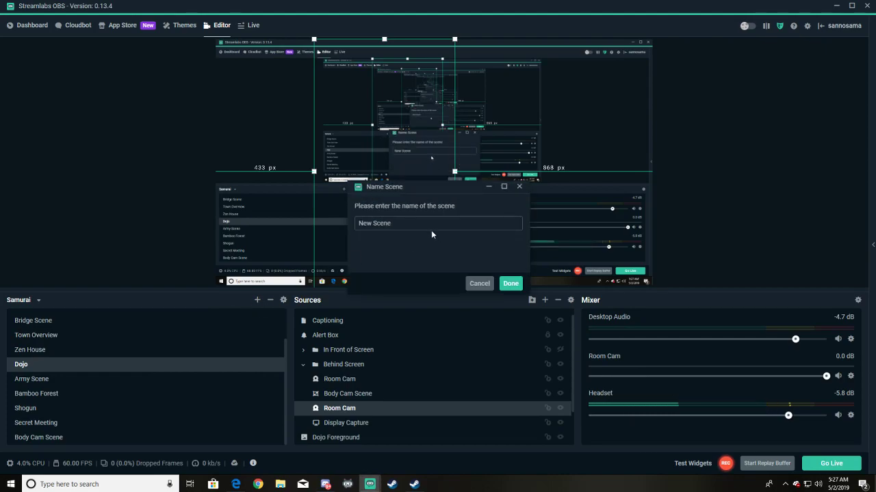
key("BackSpace")
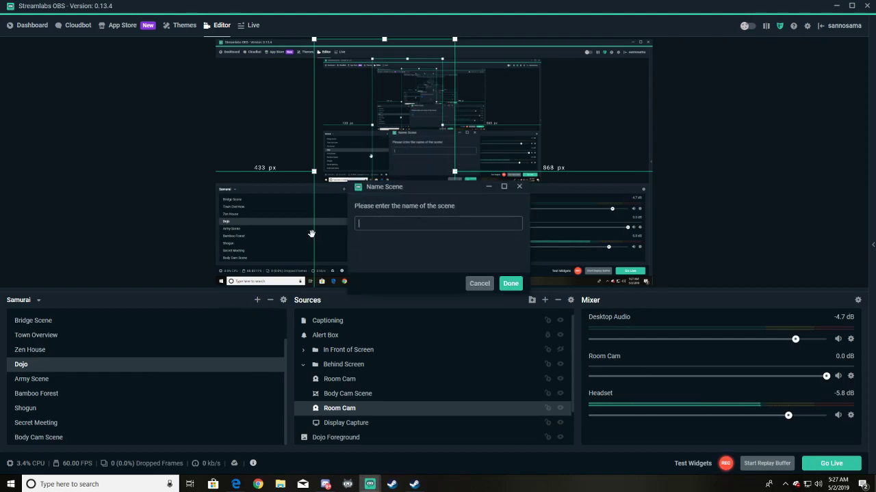
type("Filter")
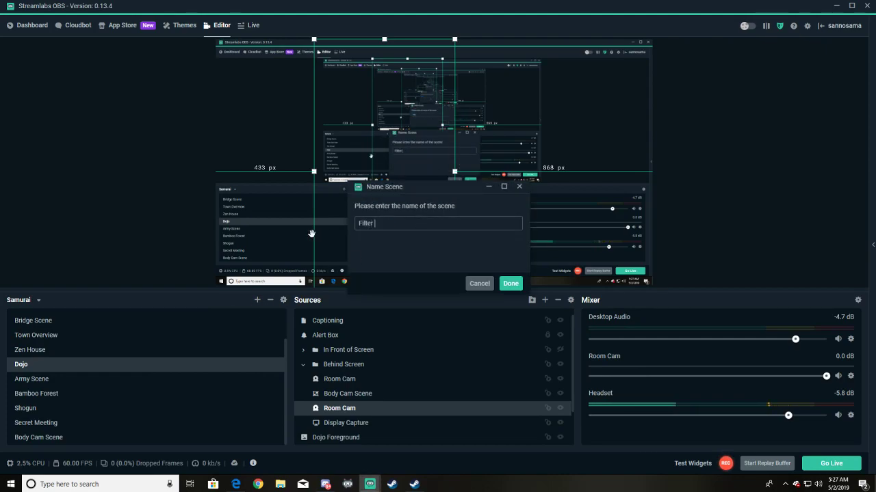
type(" messing with C")
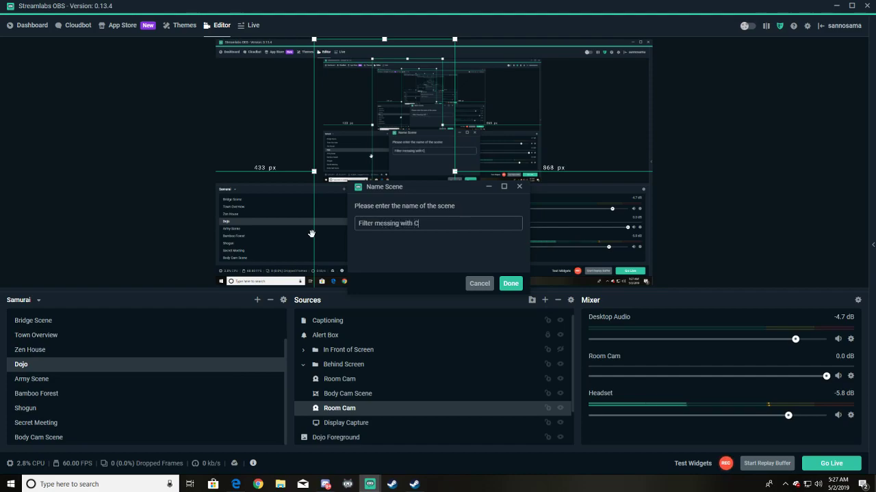
type("amera 1")
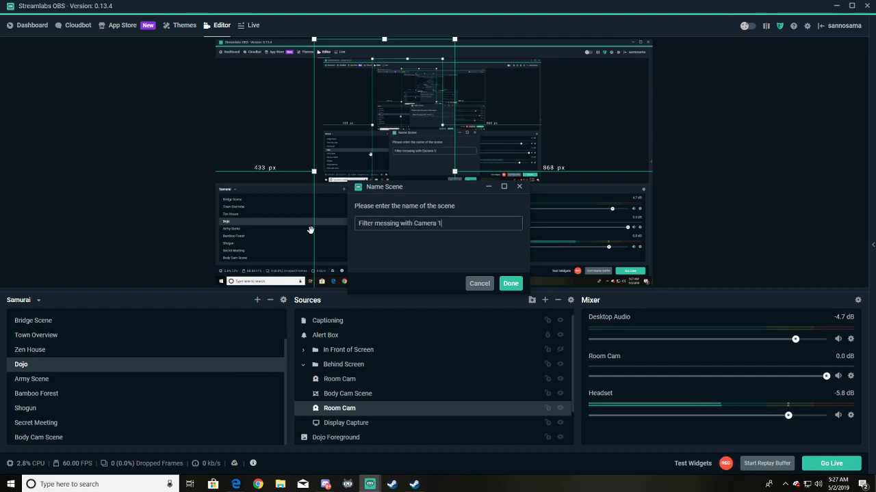
left_click(481, 284)
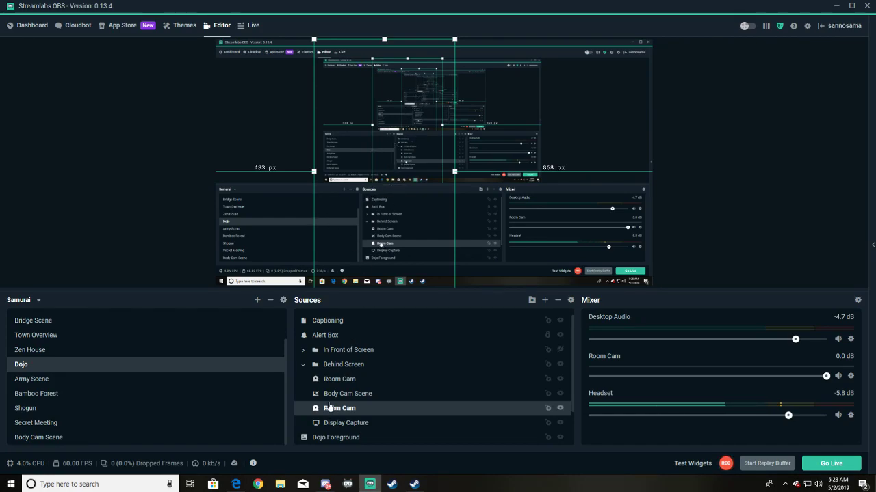
left_click(351, 382)
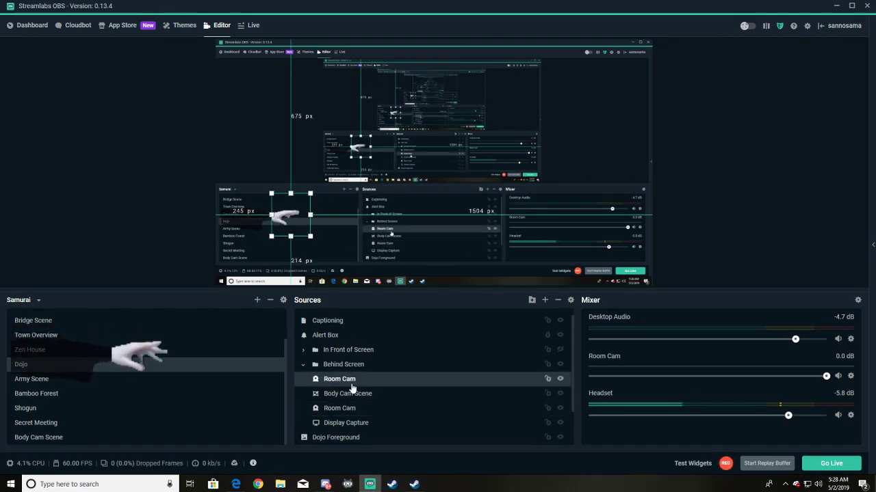
left_click(545, 302)
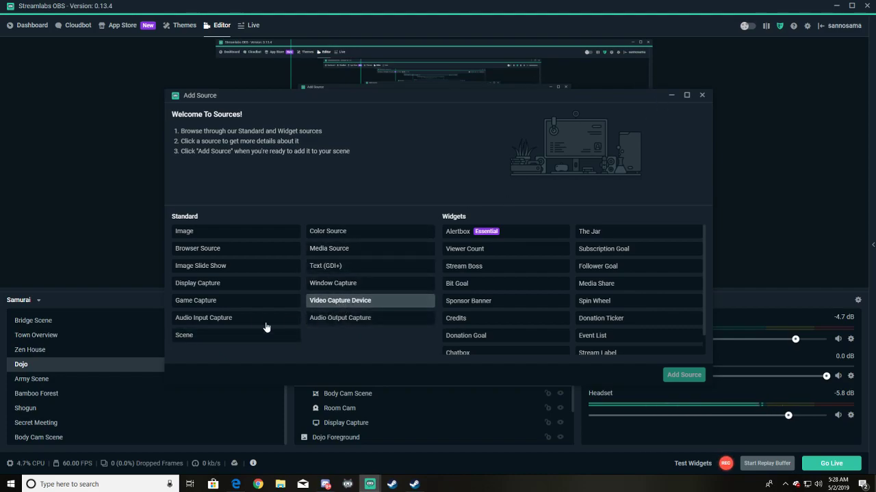
left_click(203, 337)
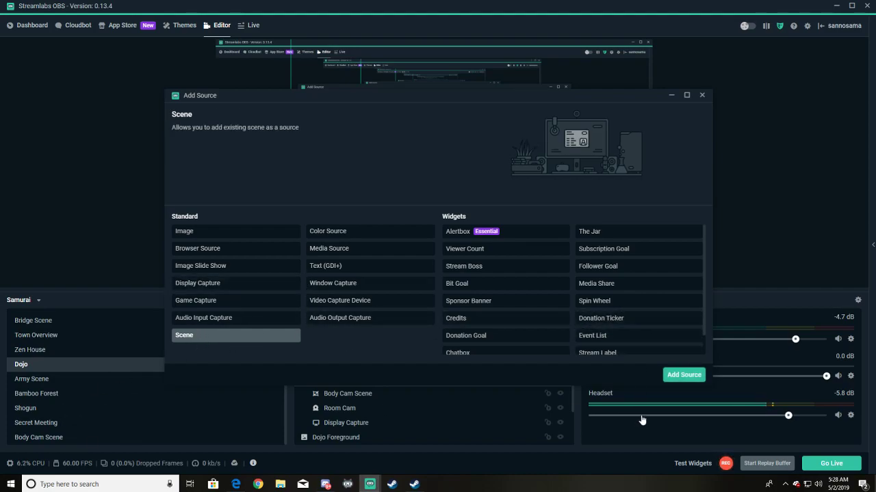
left_click(684, 376)
scroll(372, 215, "down", 5)
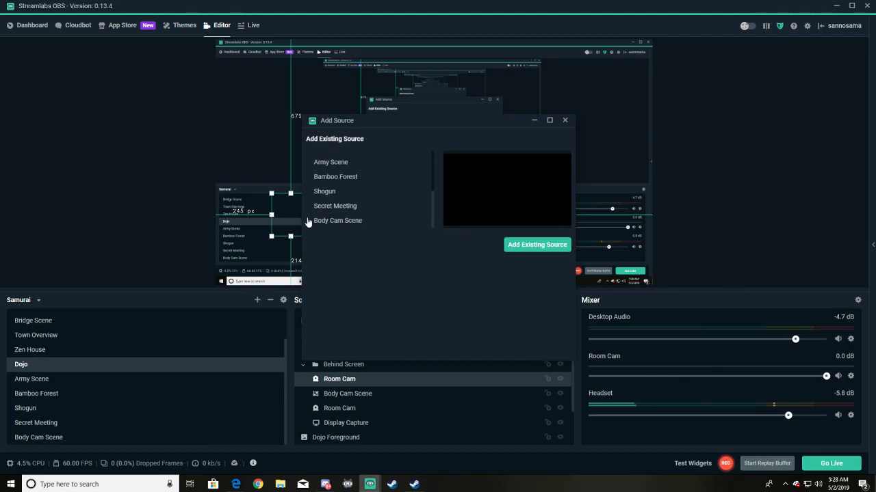
left_click(350, 221)
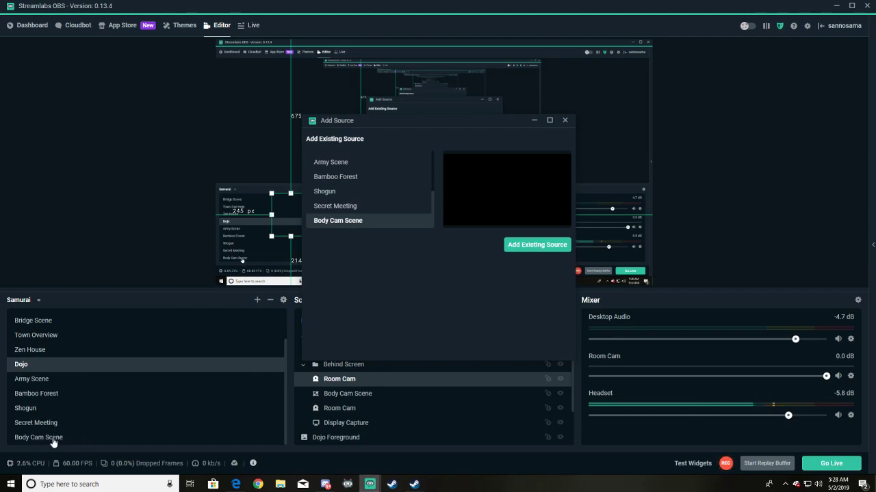
left_click(567, 122)
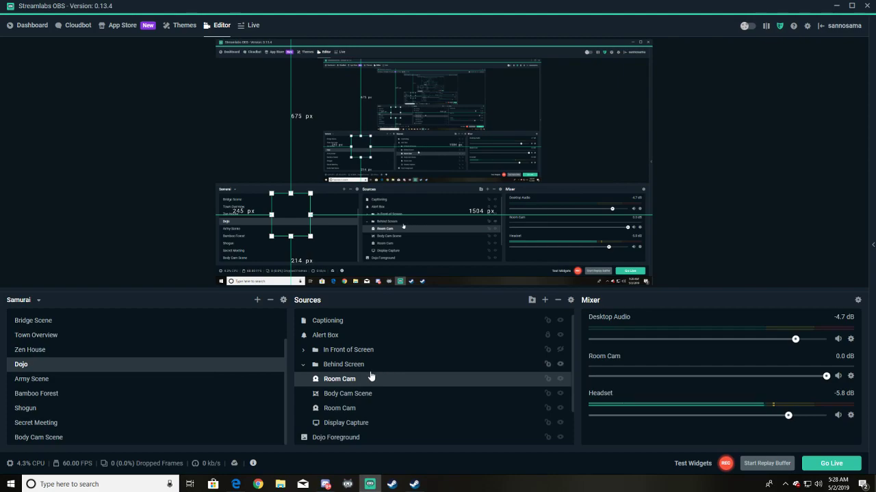
left_click(348, 394)
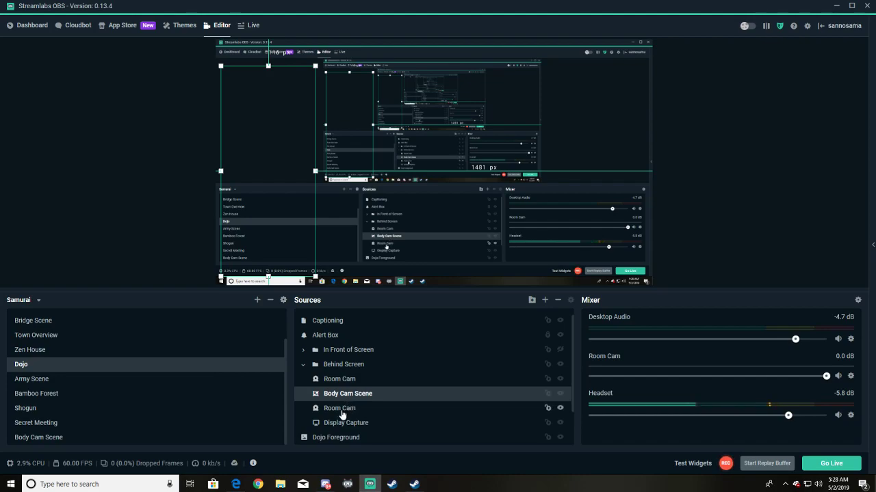
left_click(341, 410)
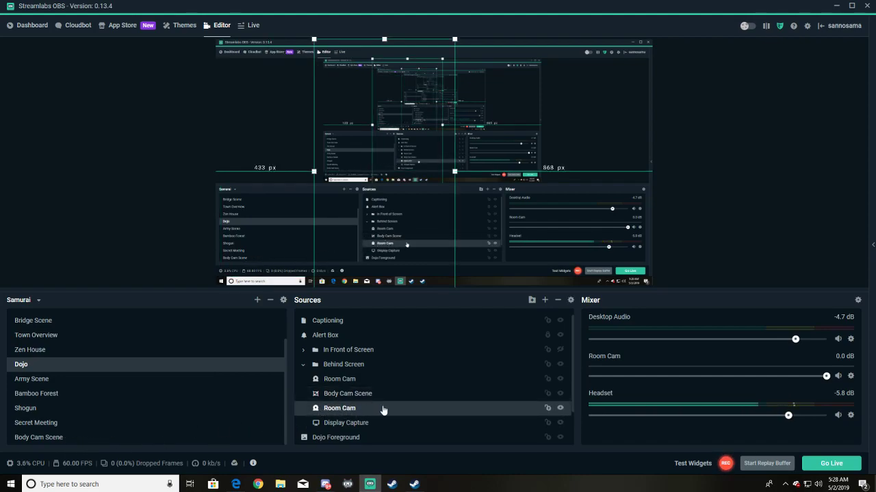
left_click(370, 397)
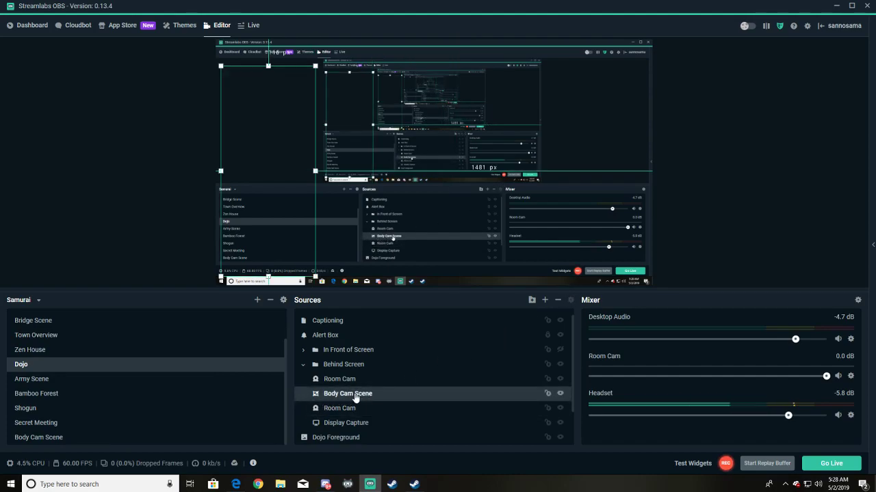
right_click(353, 397)
left_click(383, 339)
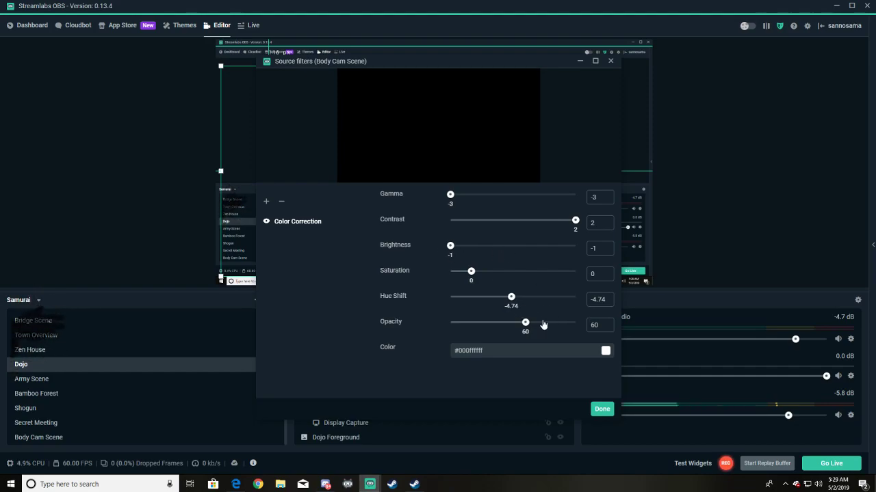
left_click(601, 410)
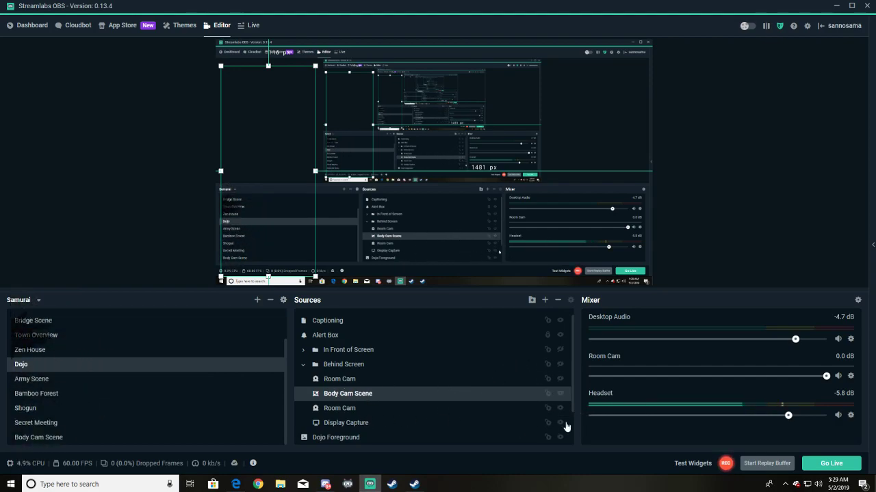
left_click(362, 410)
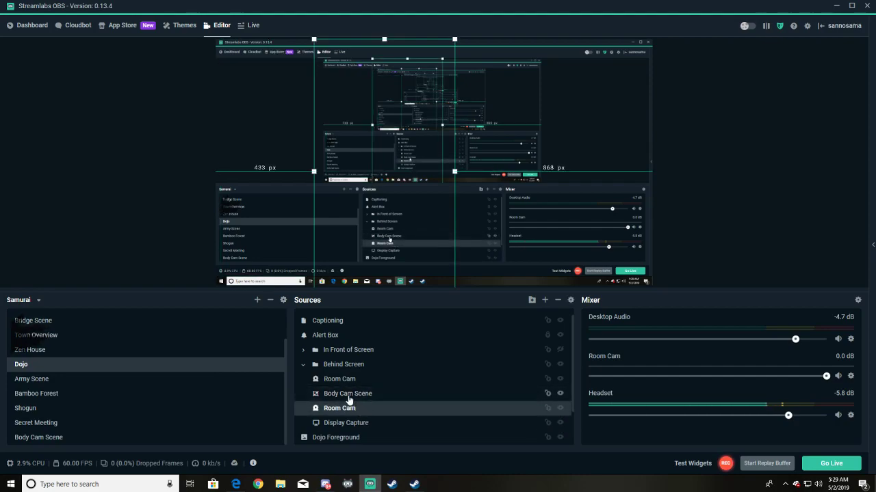
left_click(352, 393)
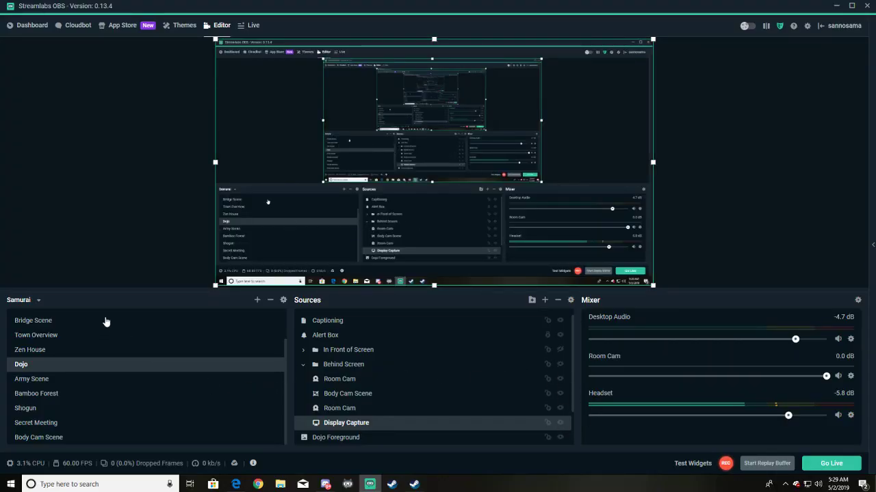
left_click(257, 301)
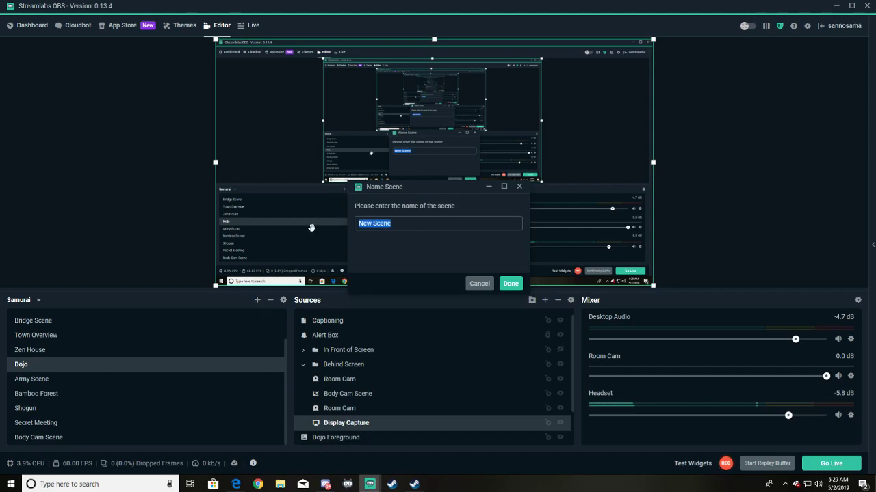
type("Mess with")
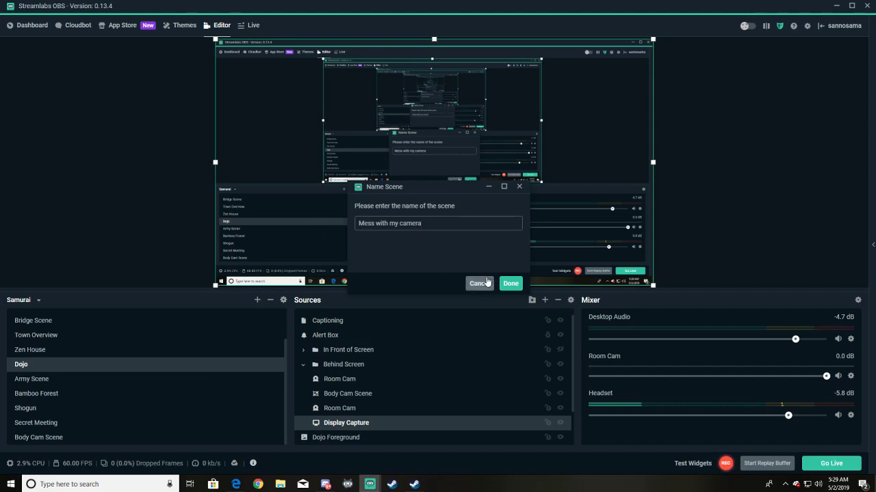
key("Return")
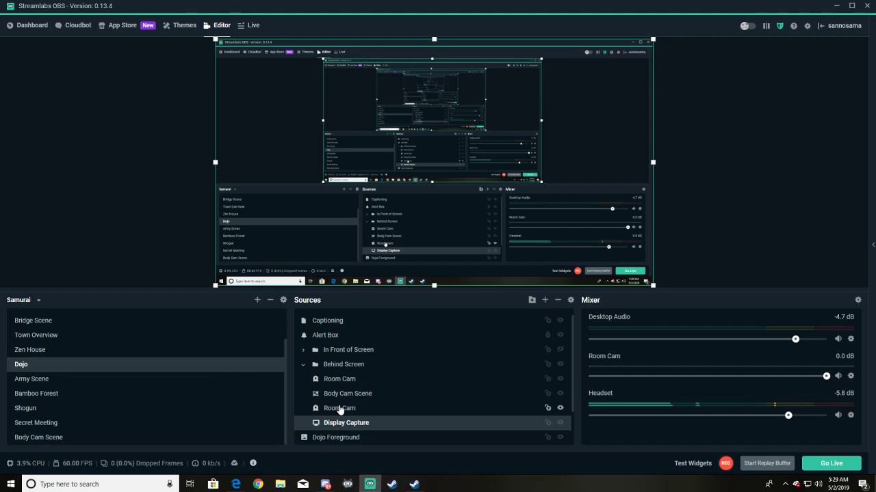
left_click(546, 304)
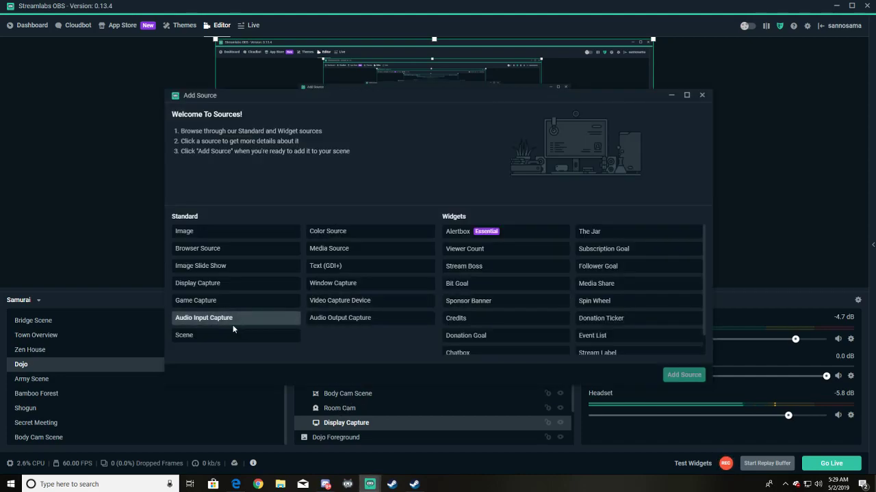
left_click(211, 335)
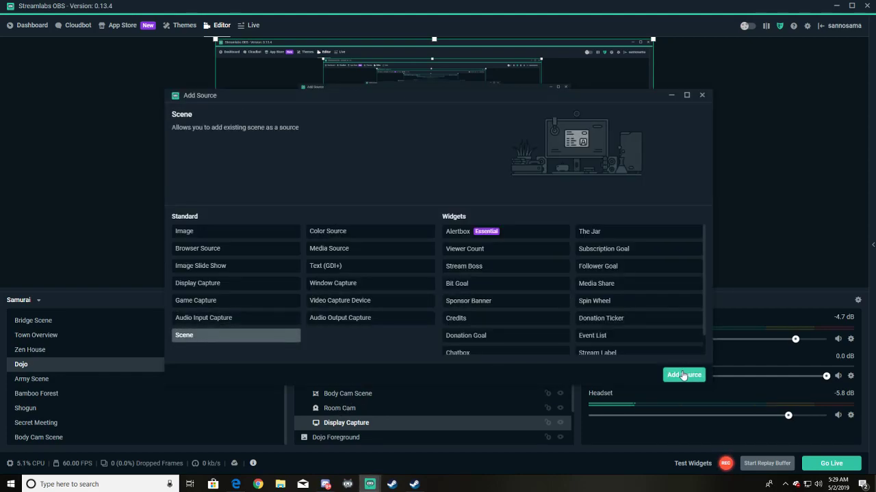
left_click(683, 376)
scroll(407, 195, "down", 3)
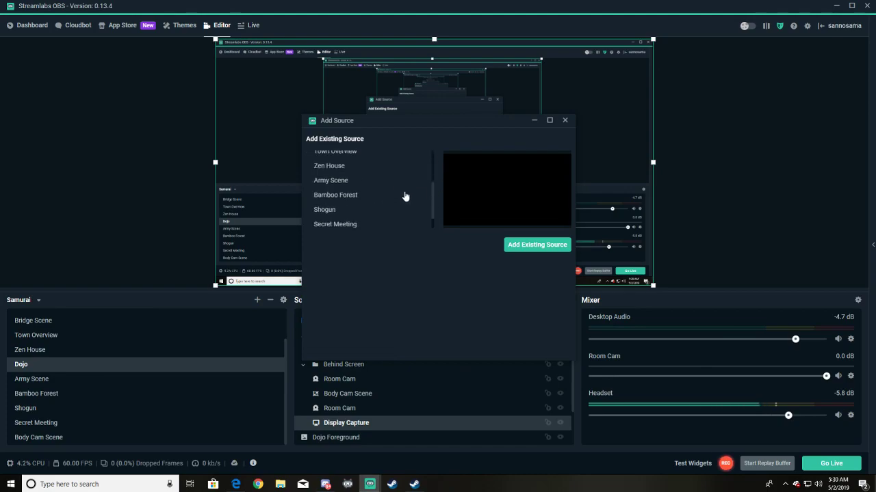
left_click(565, 119)
left_click(335, 395)
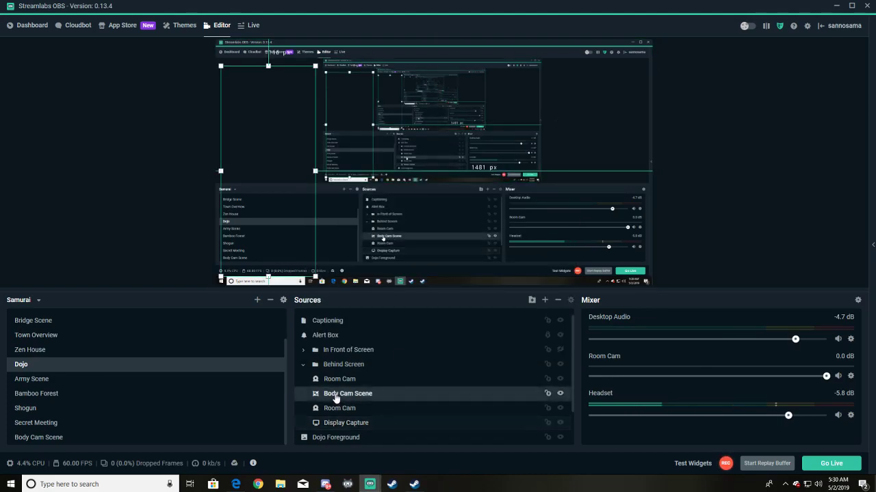
right_click(335, 396)
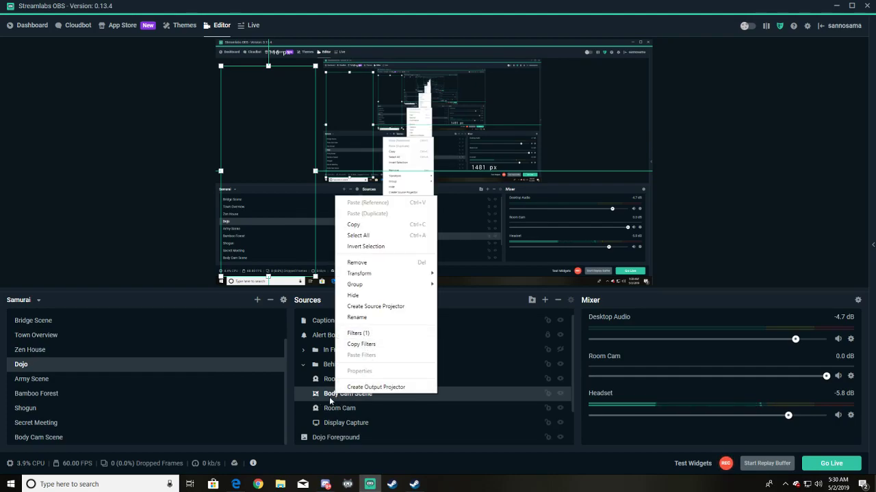
left_click(358, 334)
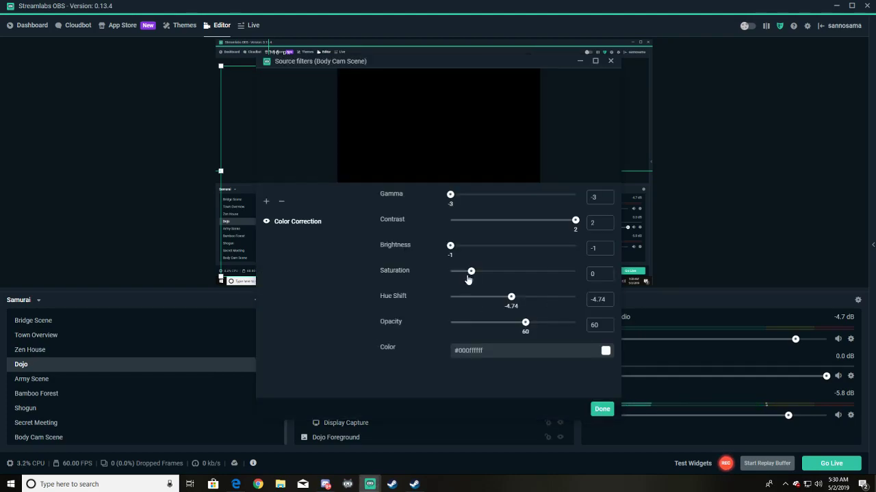
left_click(601, 410)
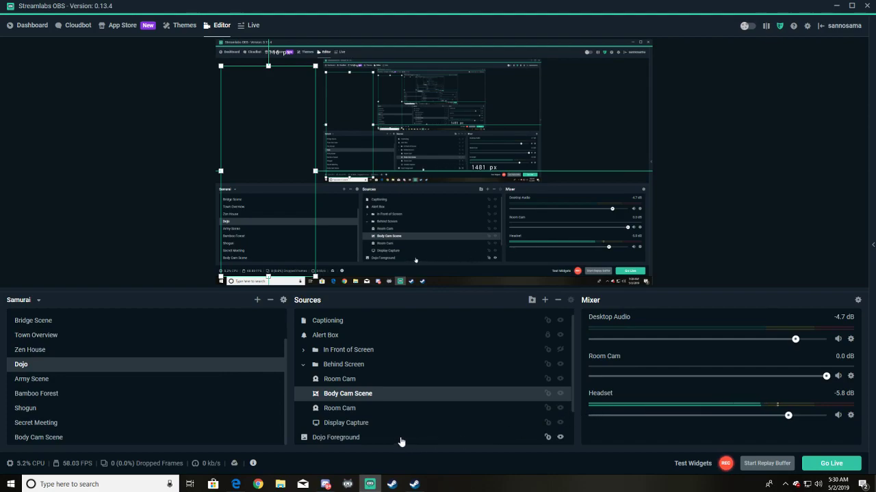